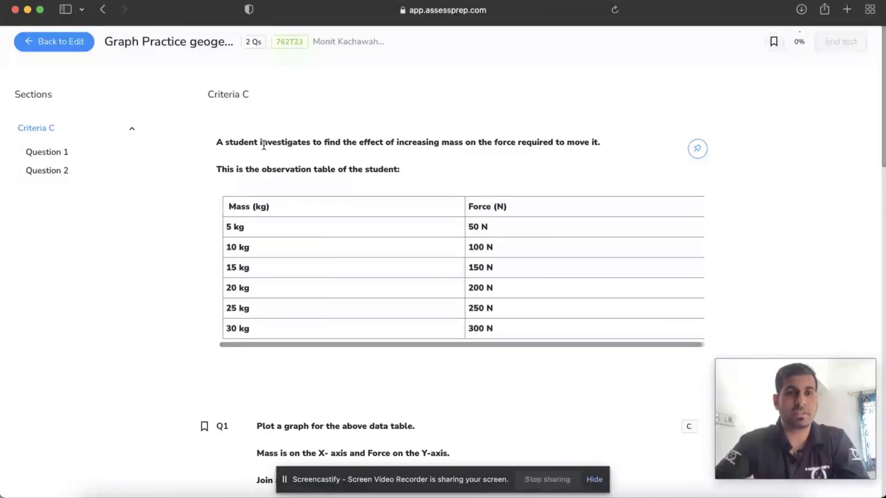
# Step: Open Q1's graph editor and add a spreadsheet view beside the graph
pyautogui.scroll(-3, 227, 139)
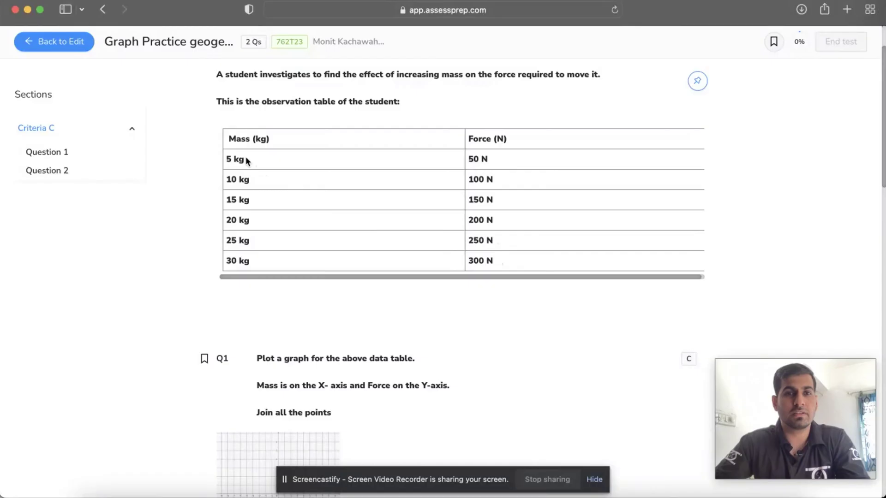
pyautogui.scroll(-1, 272, 258)
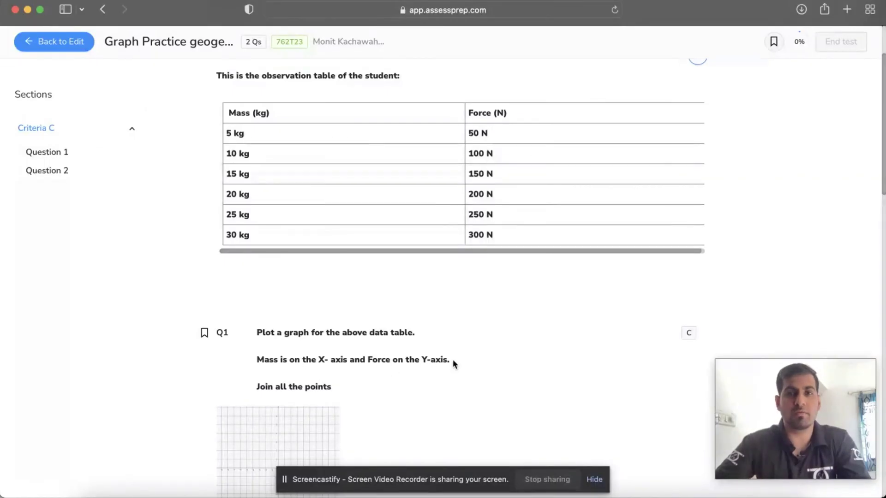
pyautogui.scroll(-1, 420, 310)
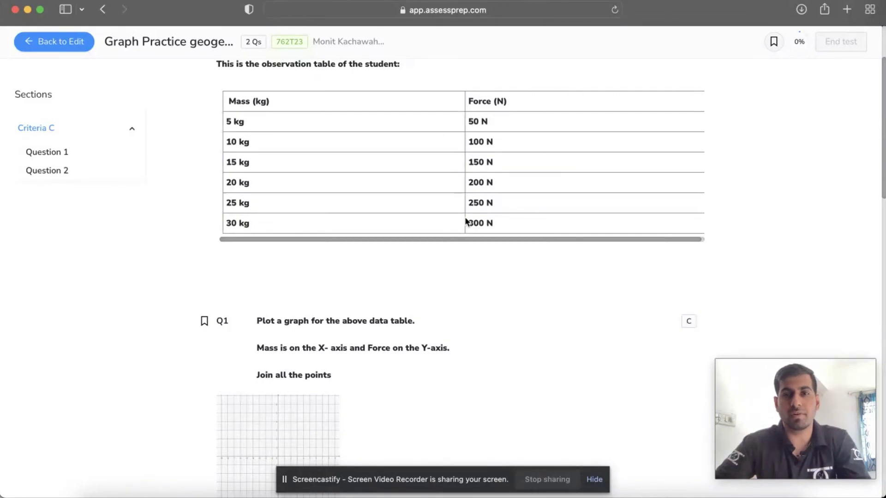
pyautogui.scroll(-3, 390, 282)
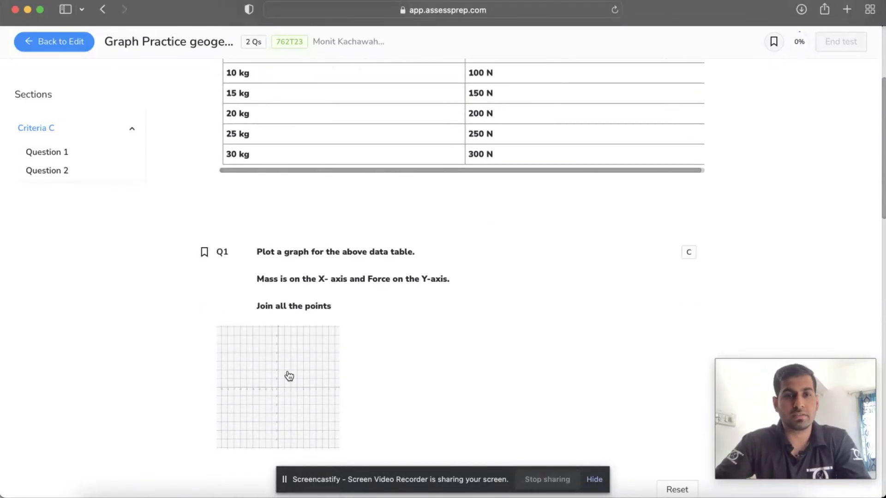
pyautogui.click(278, 383)
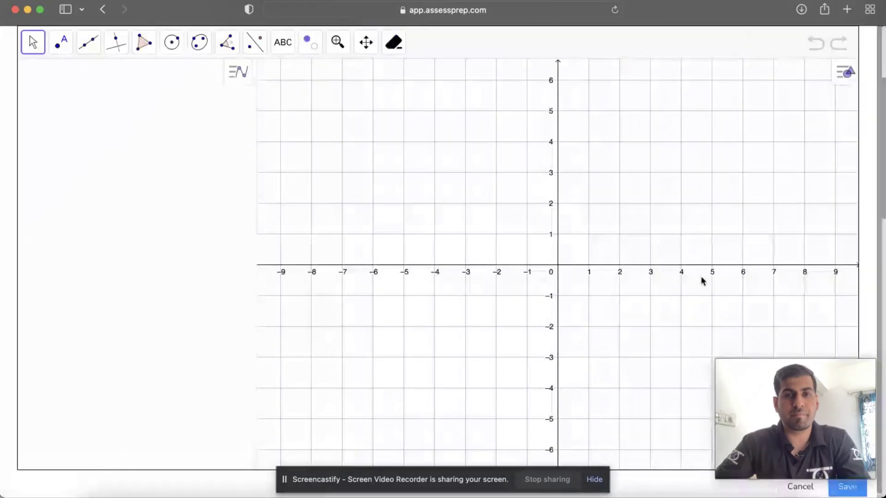
pyautogui.click(844, 76)
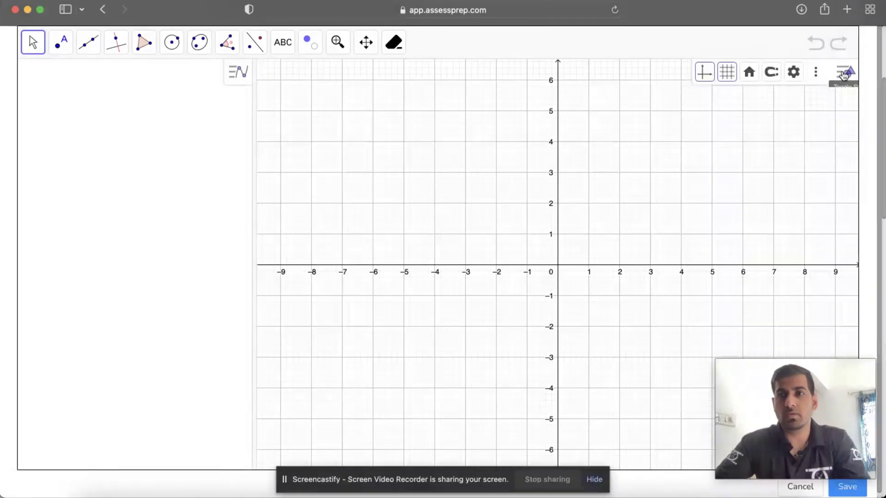
pyautogui.click(817, 80)
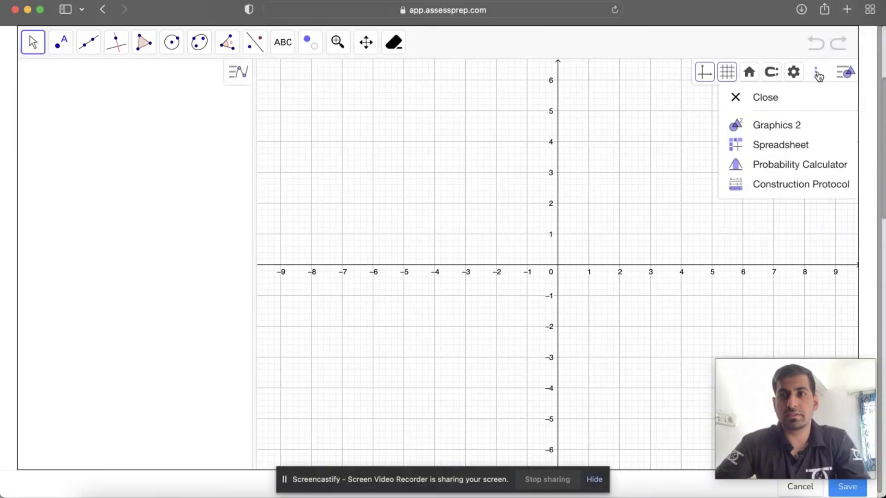
pyautogui.click(781, 146)
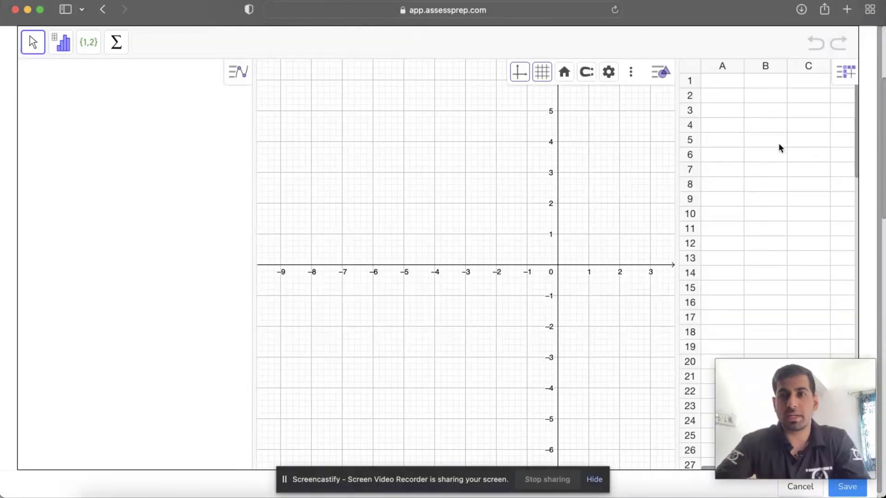
# Step: Enter masses 5, 10, 15, 20, 25, 30 into A3–A8 and save the graph
pyautogui.click(730, 112)
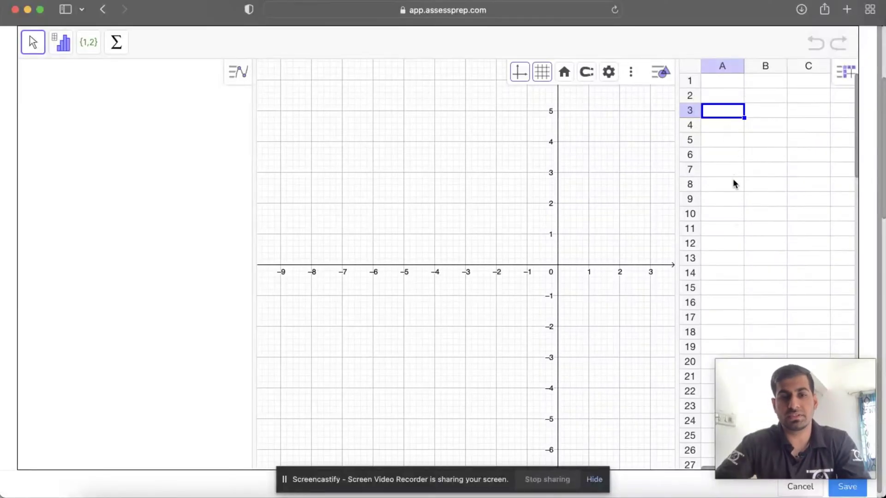
pyautogui.write('5')
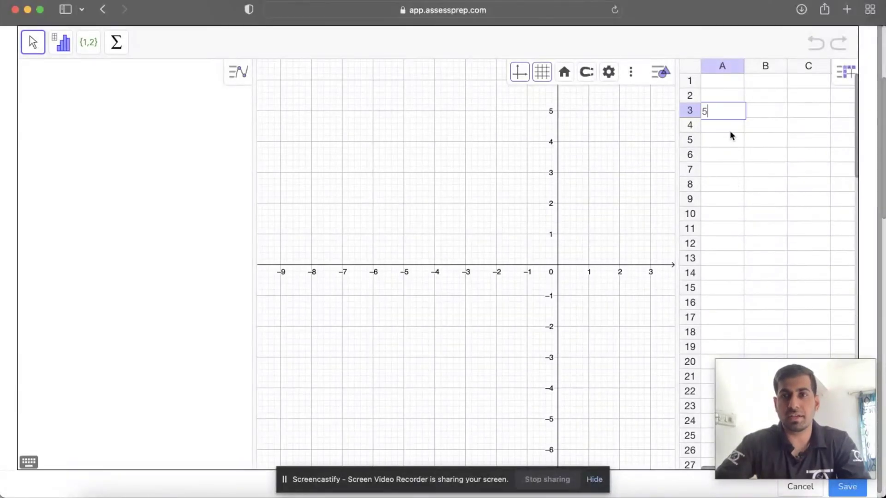
pyautogui.press('Return')
pyautogui.write('10')
pyautogui.press('Return')
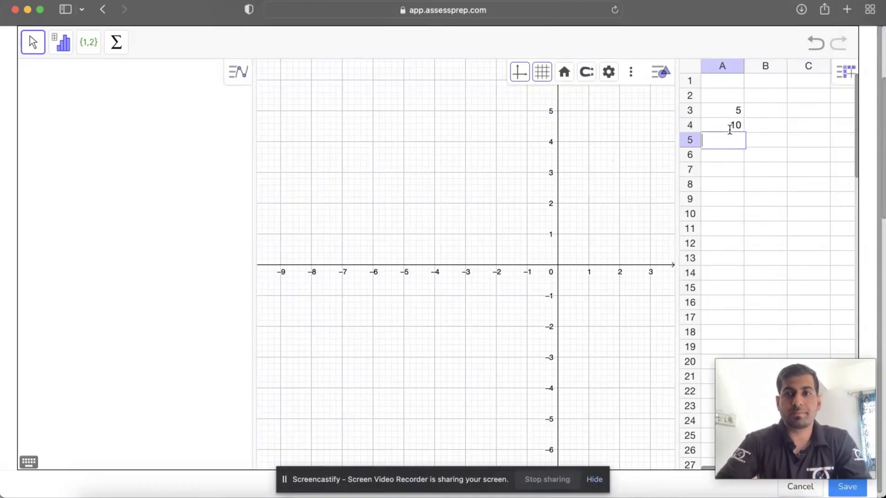
pyautogui.write('15')
pyautogui.press('Return')
pyautogui.write('2')
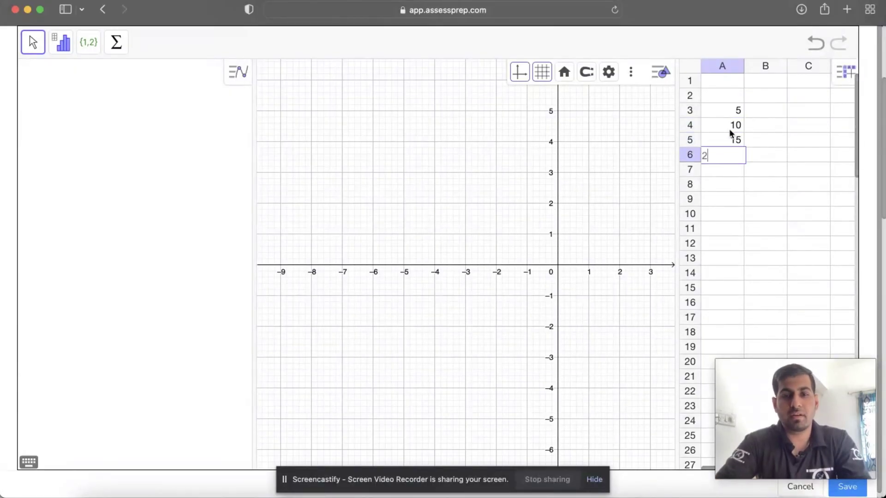
pyautogui.write('0')
pyautogui.press('Return')
pyautogui.write('2')
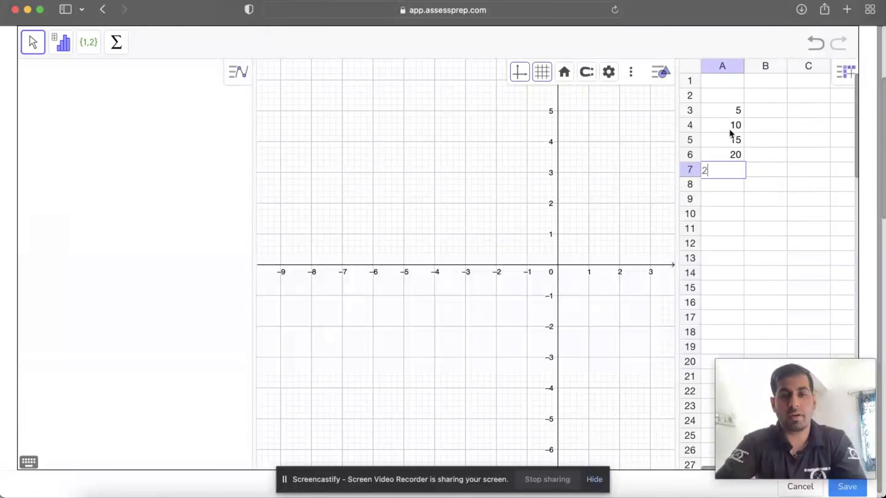
pyautogui.write('5')
pyautogui.press('Return')
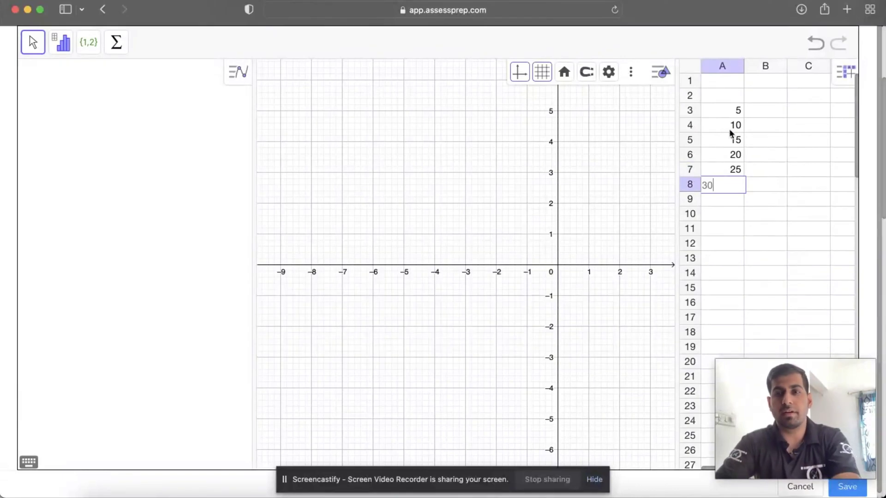
pyautogui.write('30')
pyautogui.press('Return')
pyautogui.moveTo(764, 408)
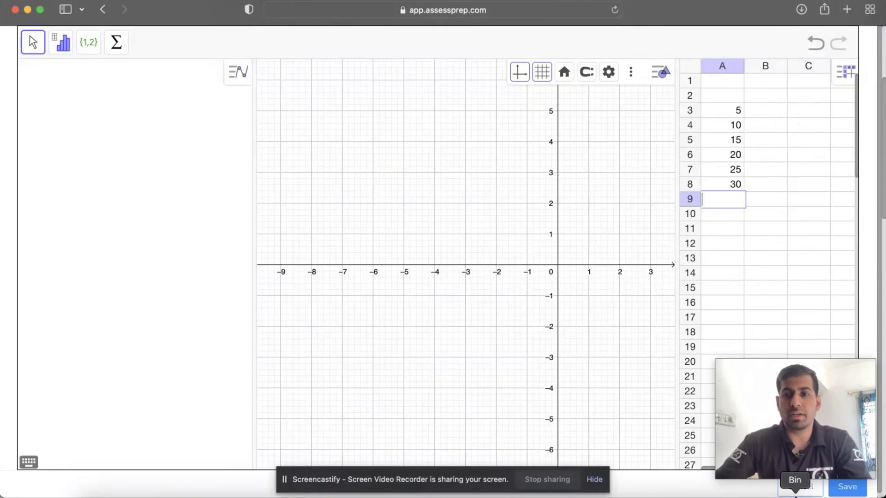
pyautogui.click(851, 487)
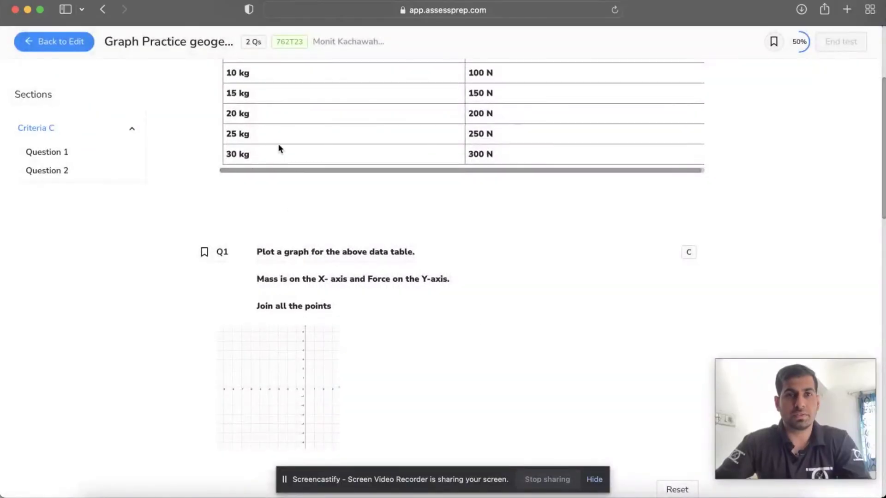
# Step: Scroll back to Question 1 and reopen its GeoGebra graph thumbnail
pyautogui.scroll(3, 279, 146)
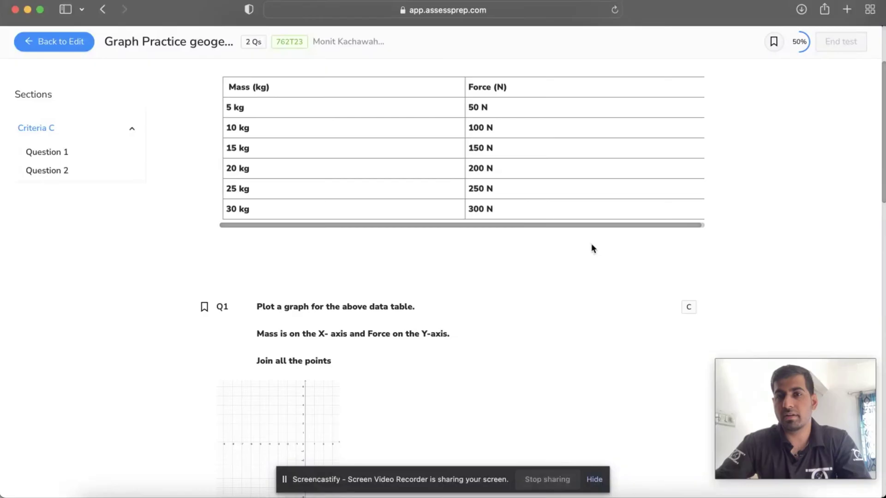
pyautogui.scroll(-5, 590, 243)
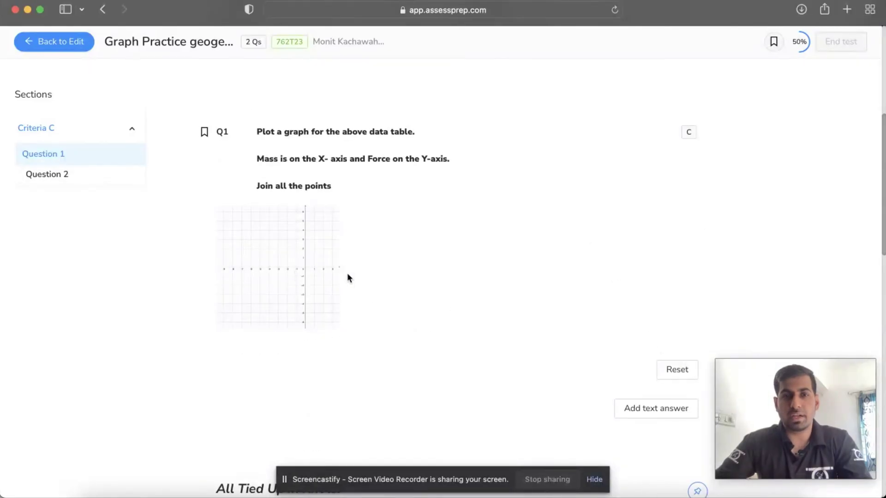
pyautogui.click(346, 272)
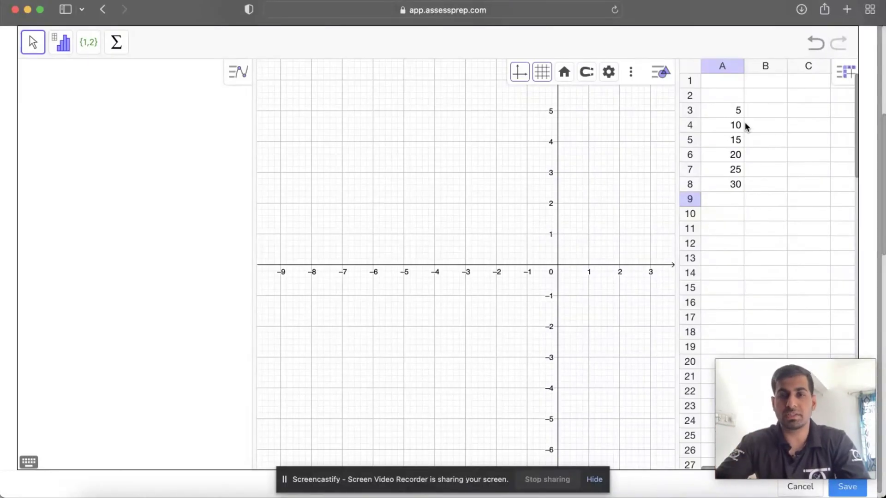
# Step: Enter forces 50, 100, 150, 200, 250 and 300 into cells B3–B8
pyautogui.click(767, 110)
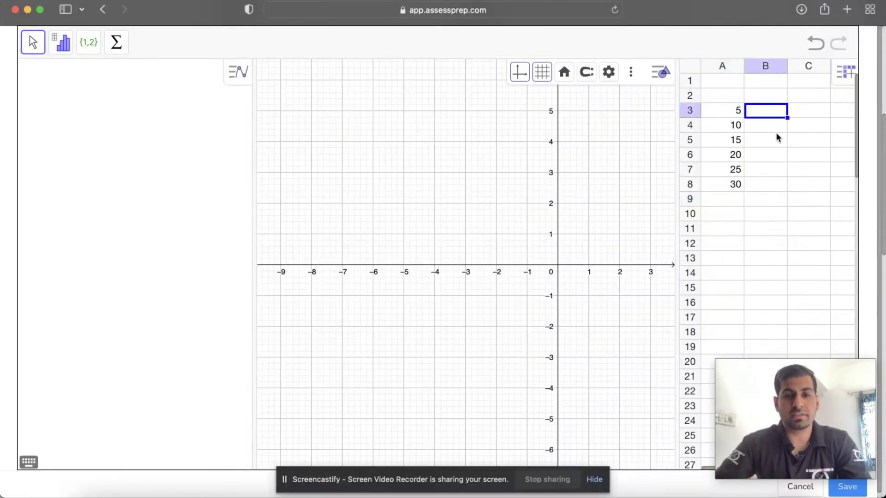
pyautogui.write('50')
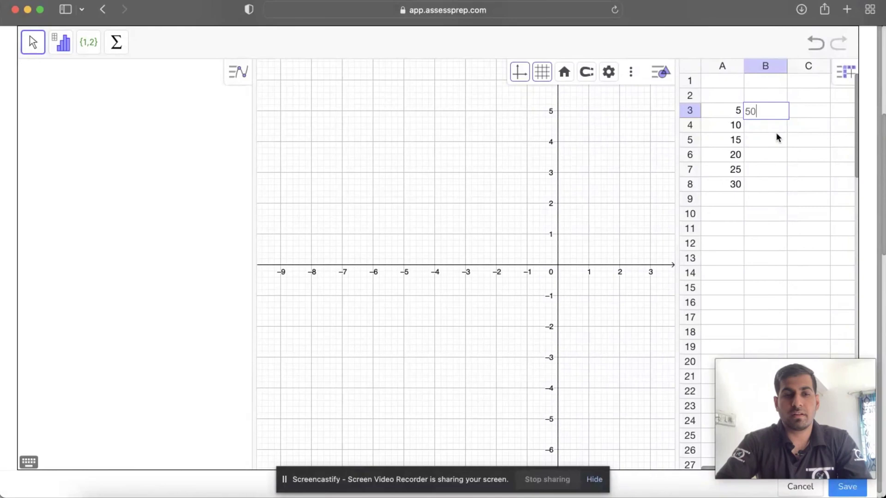
pyautogui.press('Return')
pyautogui.write('100')
pyautogui.press('Return')
pyautogui.write('150')
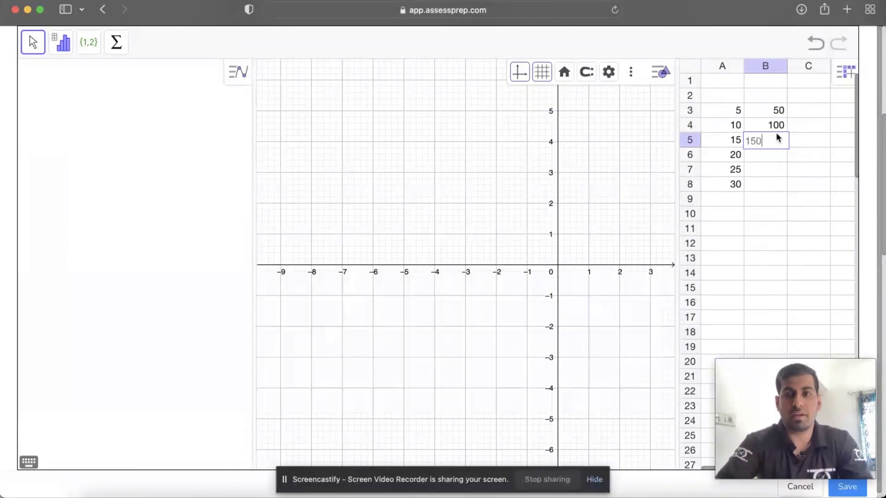
pyautogui.press('Return')
pyautogui.write('200')
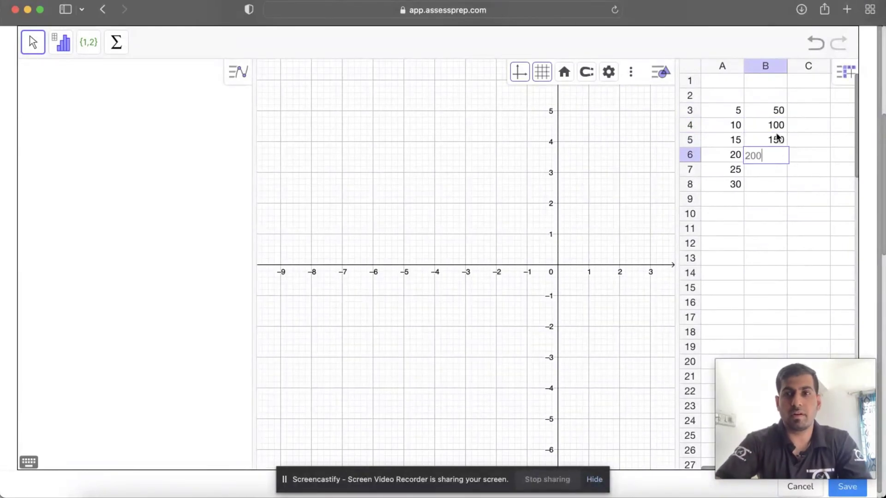
pyautogui.press('Return')
pyautogui.write('1')
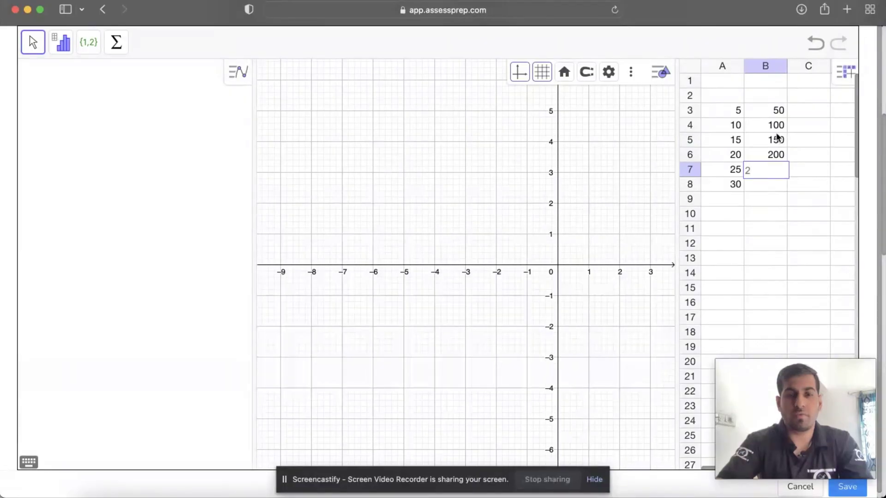
pyautogui.press('Return')
pyautogui.write('300')
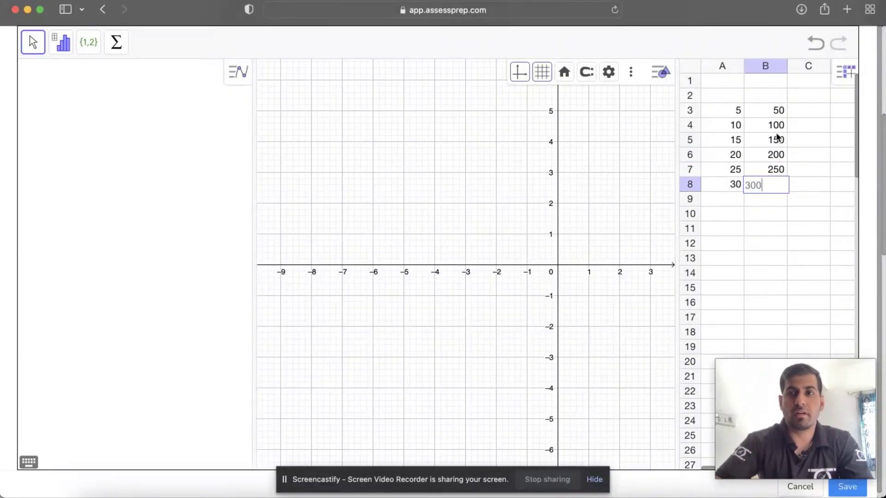
pyautogui.click(789, 218)
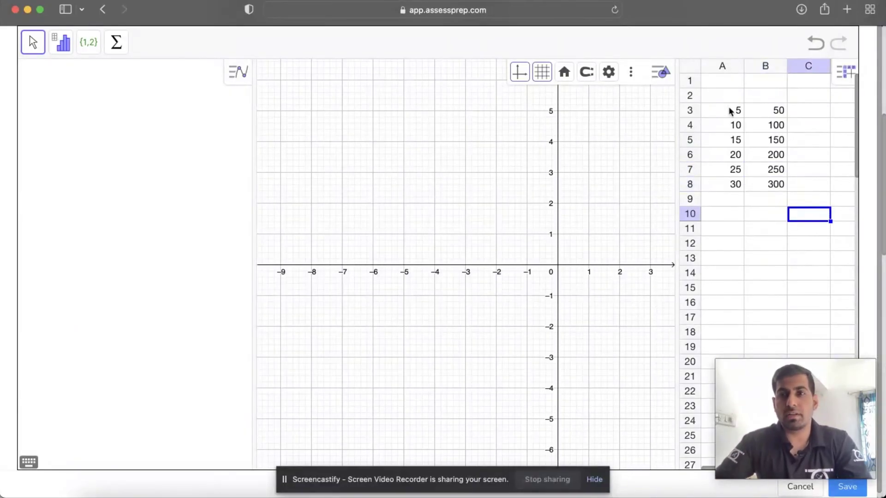
# Step: Create polyline f from the A3:B8 data, then widen the graph area
pyautogui.moveTo(732, 114); pyautogui.dragTo(770, 187)
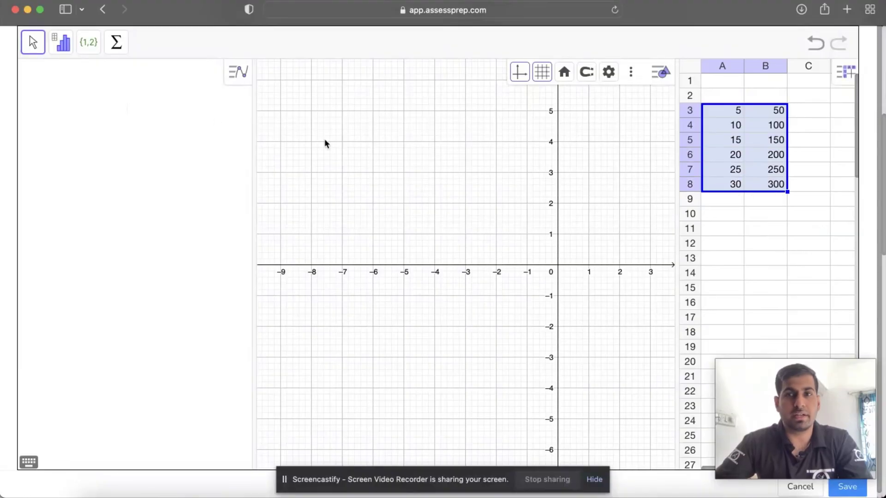
pyautogui.click(784, 242)
pyautogui.moveTo(732, 107); pyautogui.dragTo(770, 181)
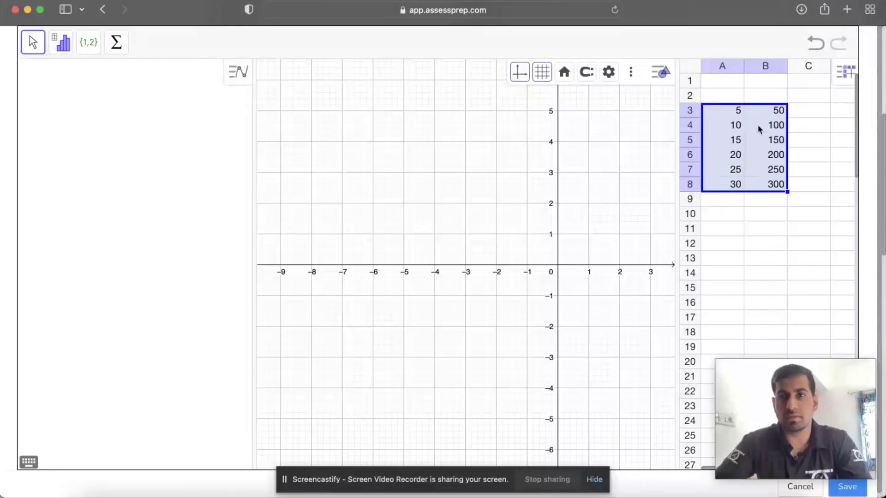
pyautogui.click(90, 48)
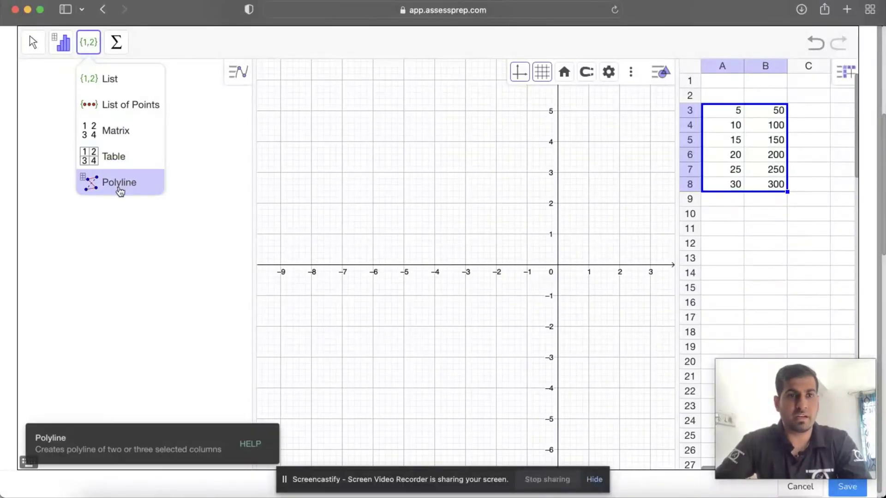
pyautogui.click(111, 189)
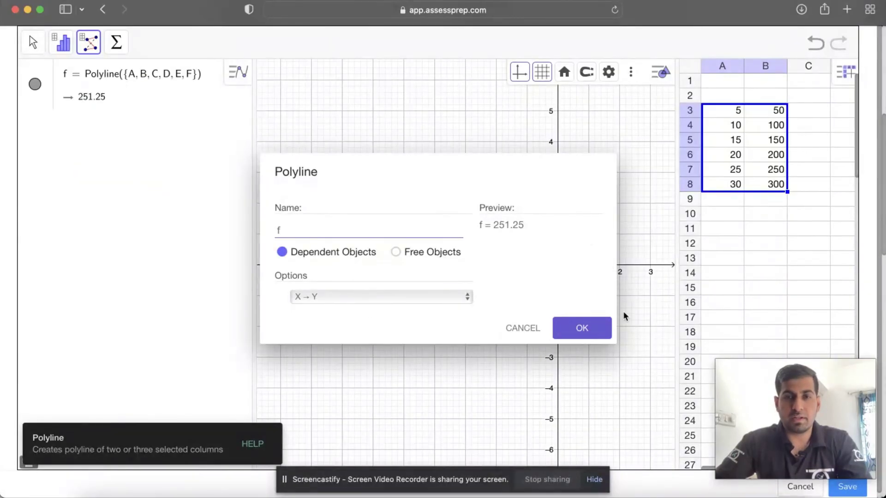
pyautogui.click(582, 328)
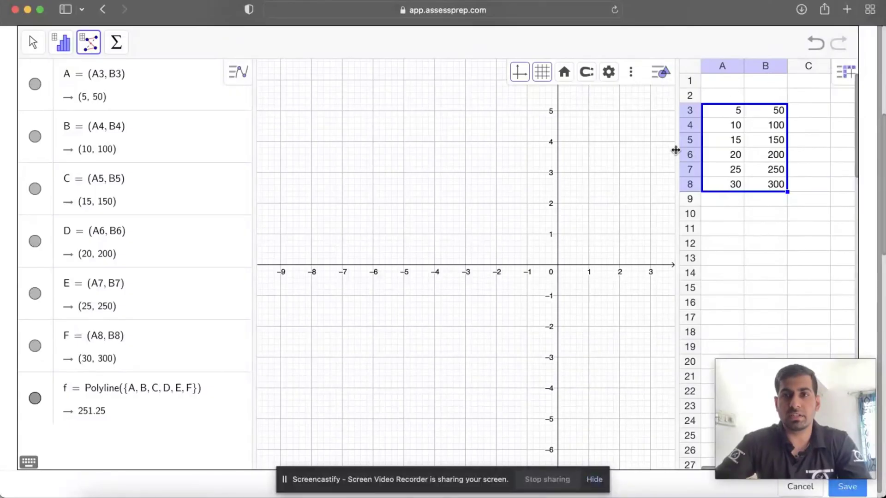
pyautogui.moveTo(676, 150); pyautogui.dragTo(724, 148)
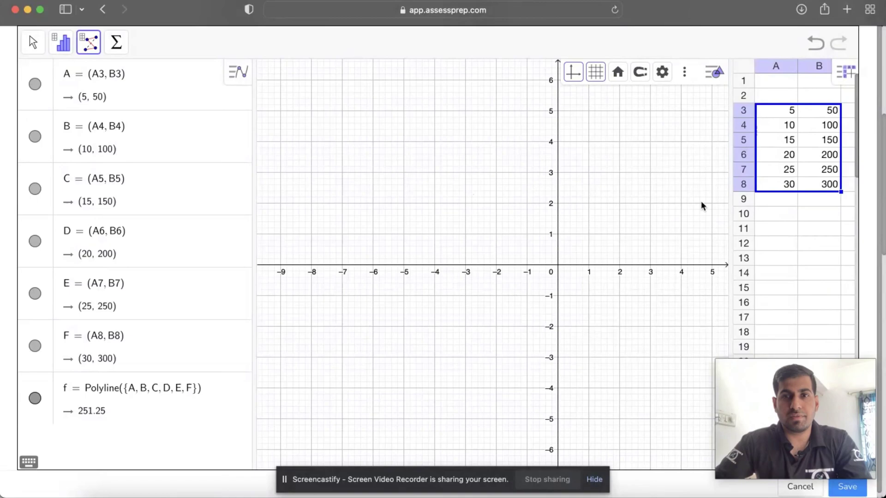
# Step: Zoom to fit and zoom out so the origin and all points A–F show
pyautogui.moveTo(562, 229); pyautogui.dragTo(526, 275)
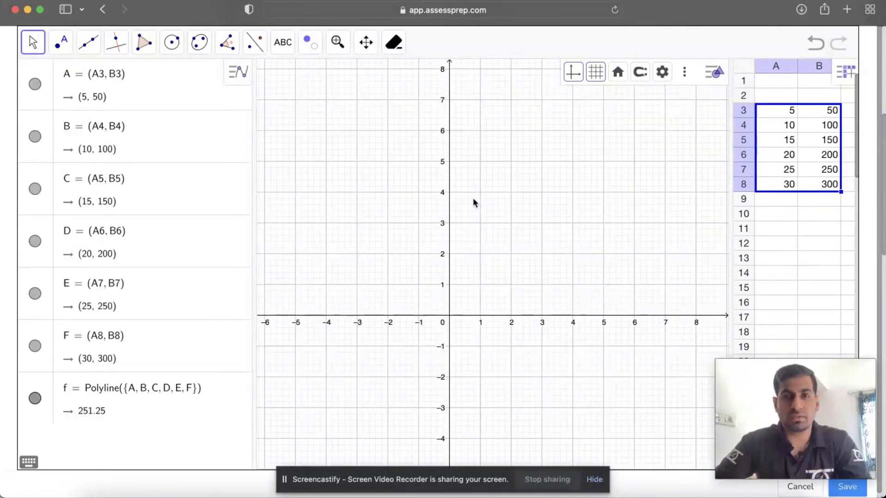
pyautogui.rightClick(494, 207)
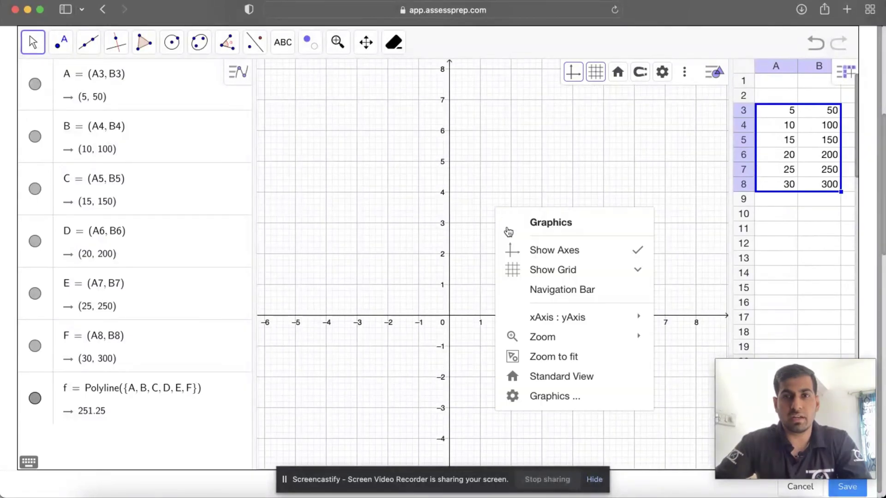
pyautogui.click(549, 360)
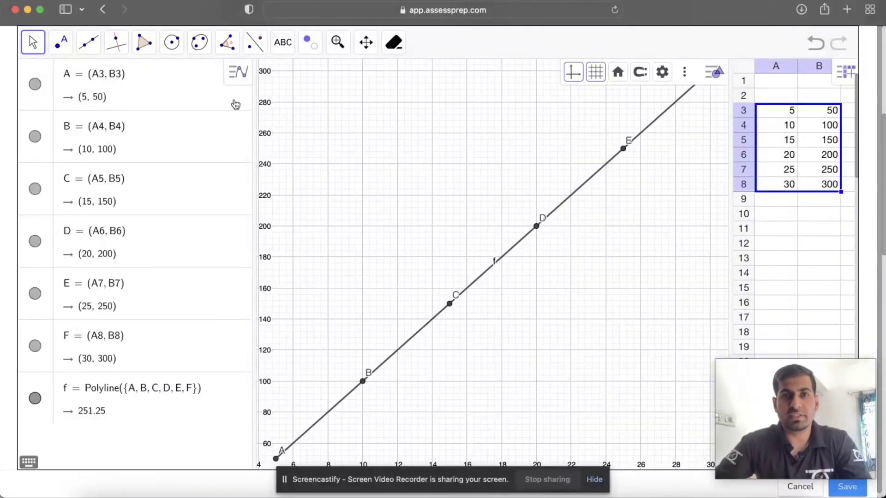
pyautogui.scroll(-3, 470, 226)
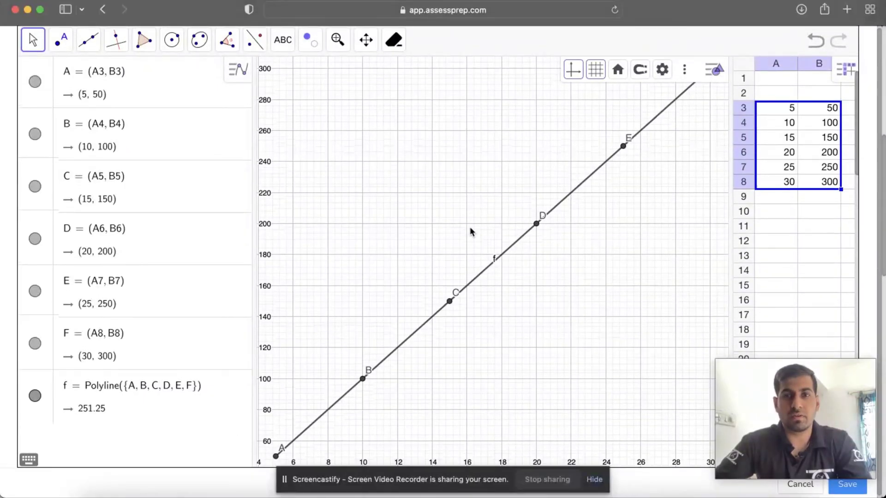
pyautogui.scroll(-2, 469, 228)
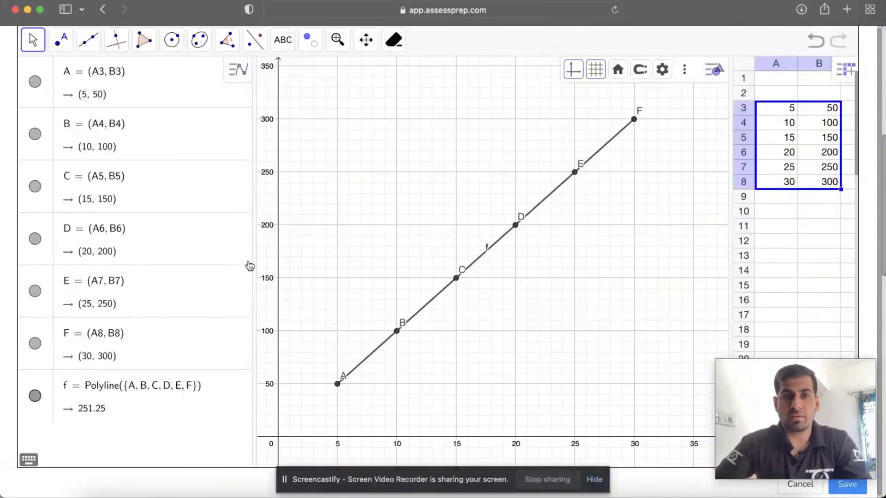
# Step: Narrow the algebra list and open the graph settings panel, widened over the spreadsheet
pyautogui.moveTo(253, 259); pyautogui.dragTo(170, 259)
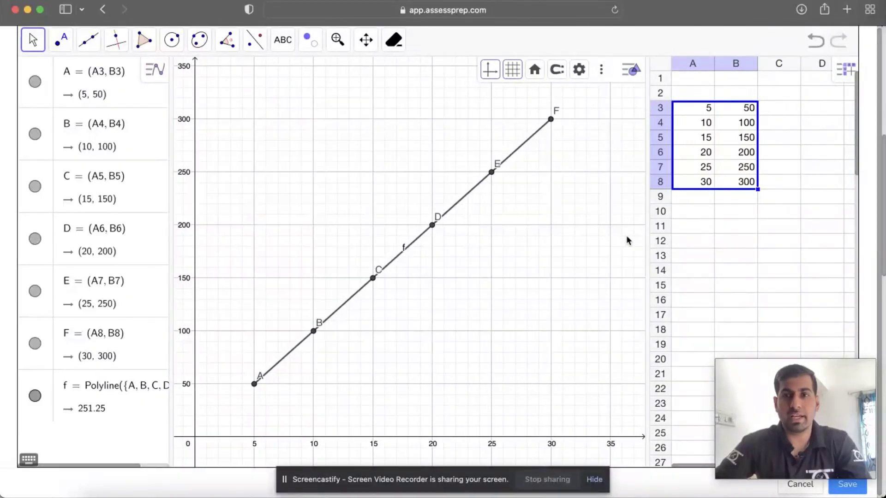
pyautogui.moveTo(647, 234); pyautogui.dragTo(690, 229)
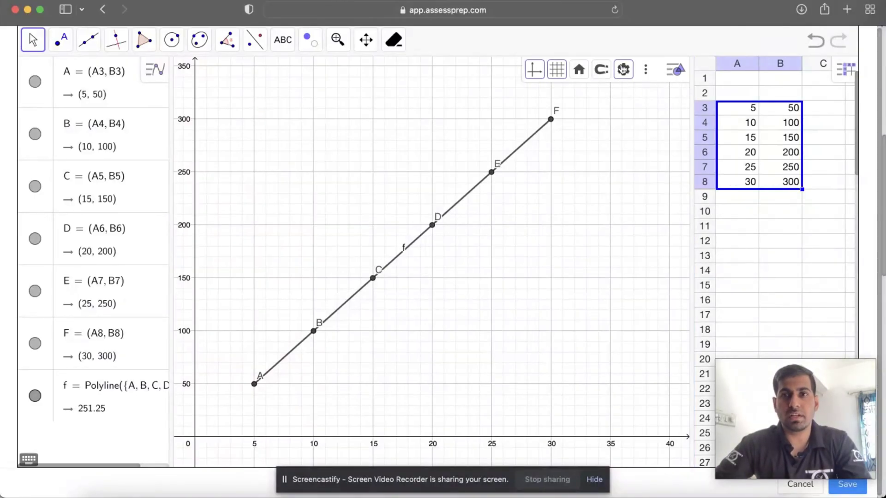
pyautogui.click(623, 71)
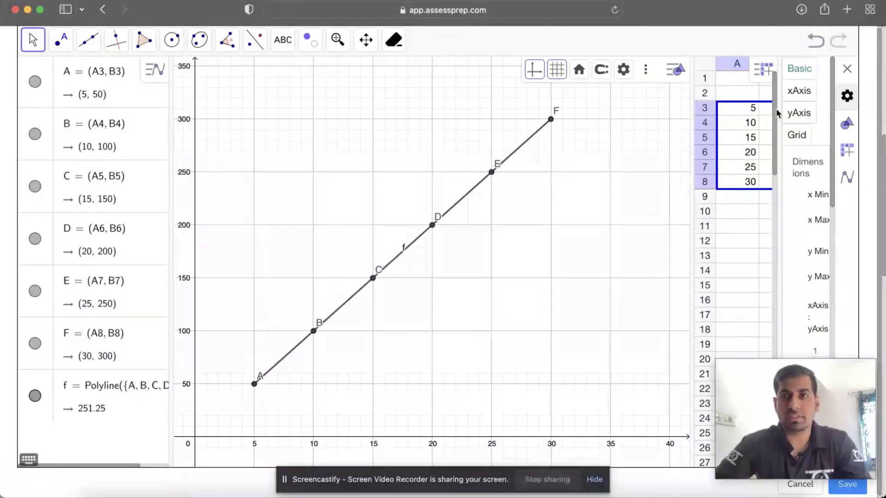
pyautogui.moveTo(778, 387)
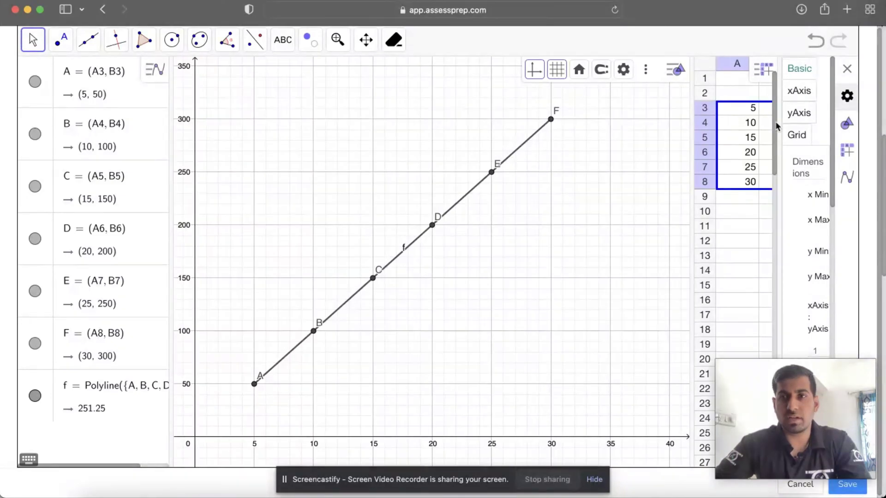
pyautogui.moveTo(778, 125); pyautogui.dragTo(660, 124)
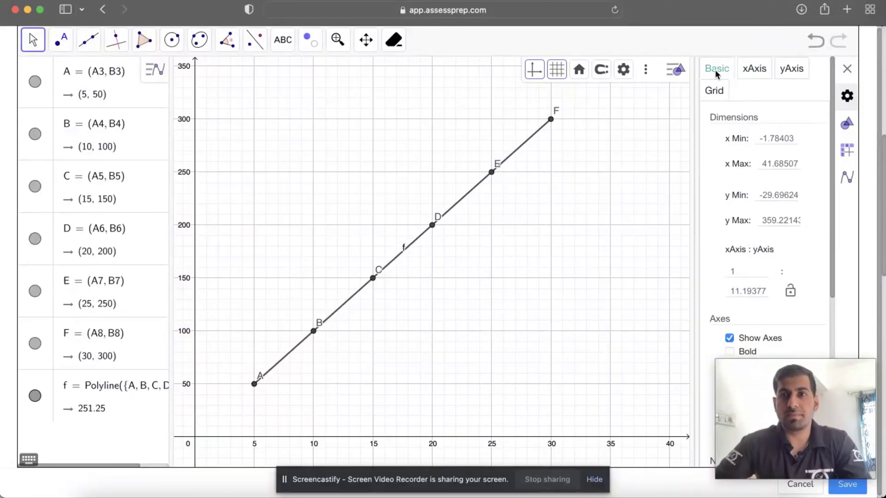
pyautogui.moveTo(692, 91); pyautogui.dragTo(624, 92)
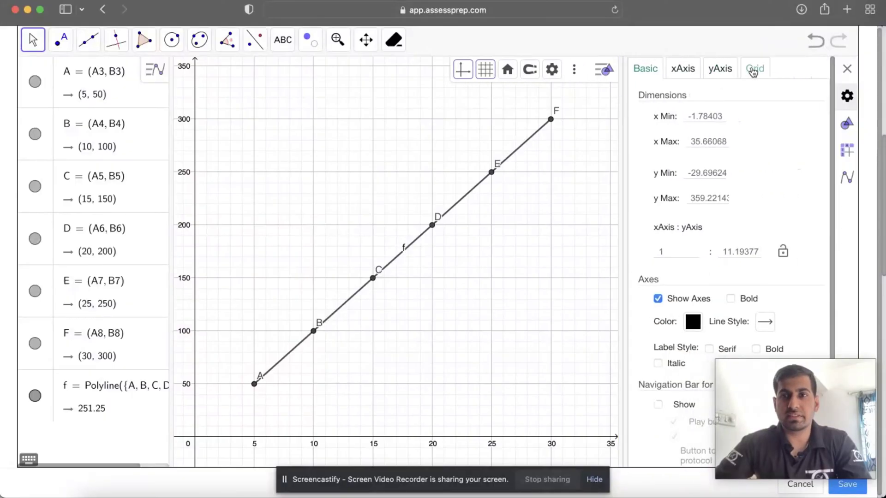
# Step: Give the x-axis the label Mass(kg) and the unit kg
pyautogui.click(683, 70)
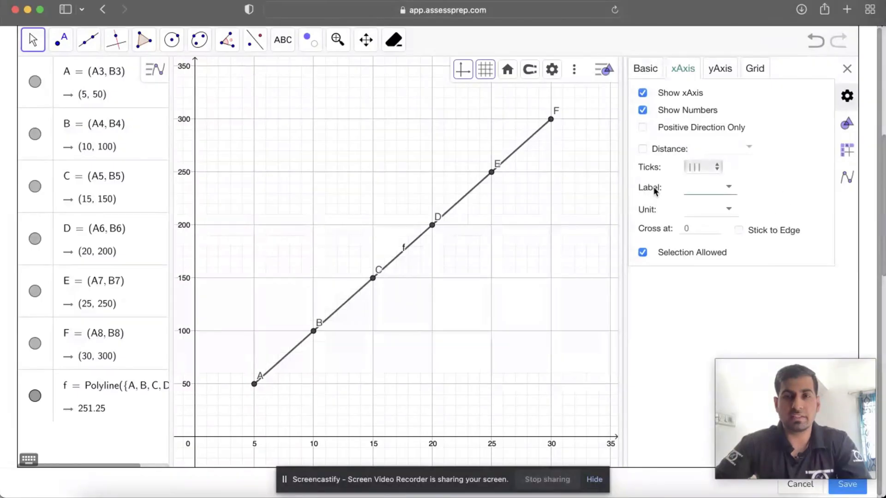
pyautogui.click(697, 187)
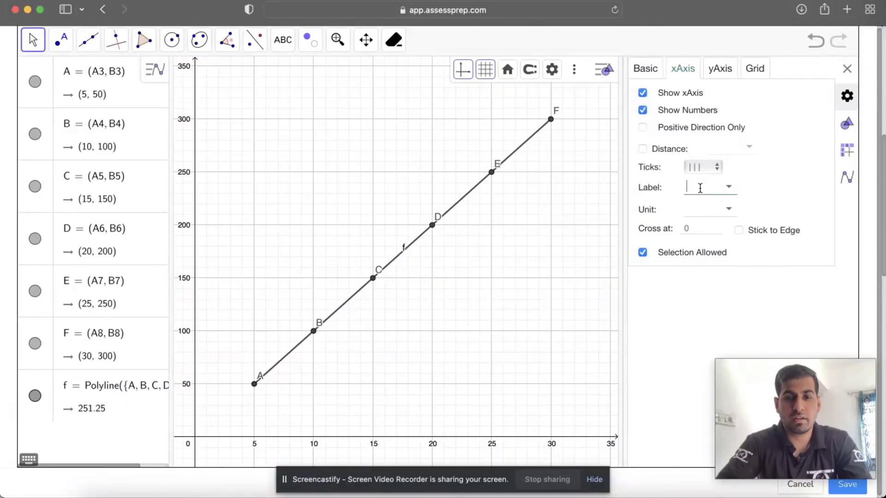
pyautogui.write('Mass')
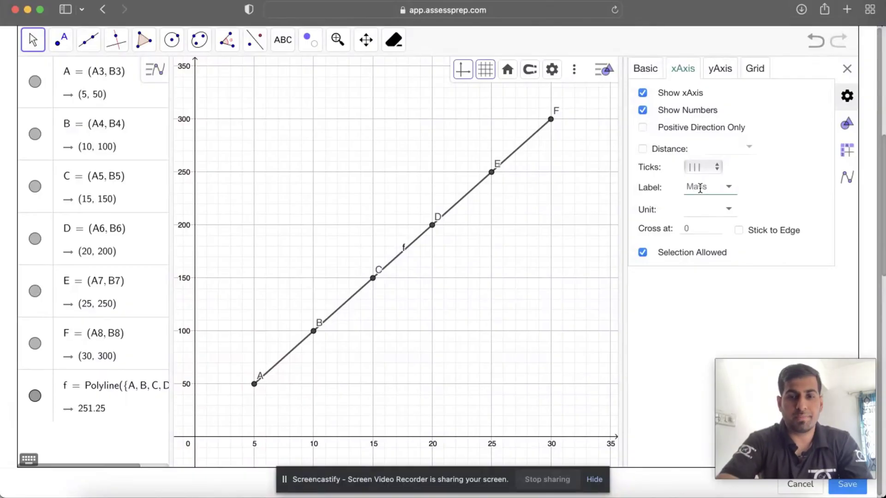
pyautogui.write('(kg)')
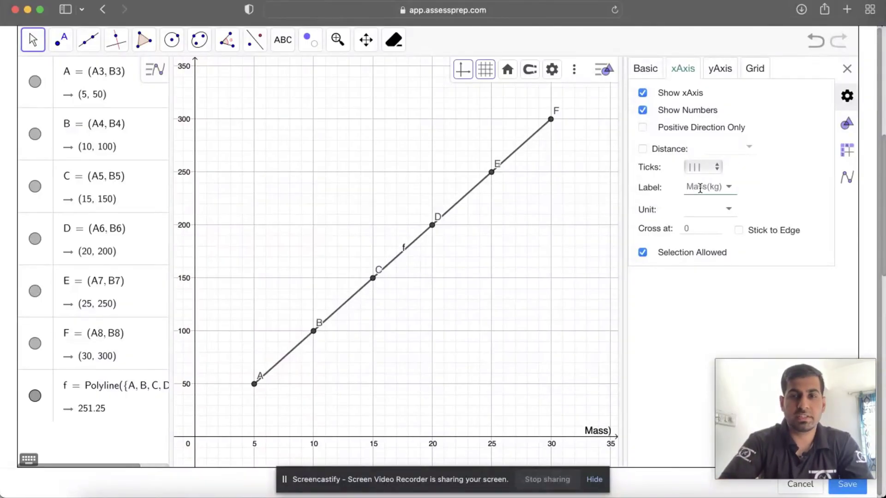
pyautogui.click(707, 211)
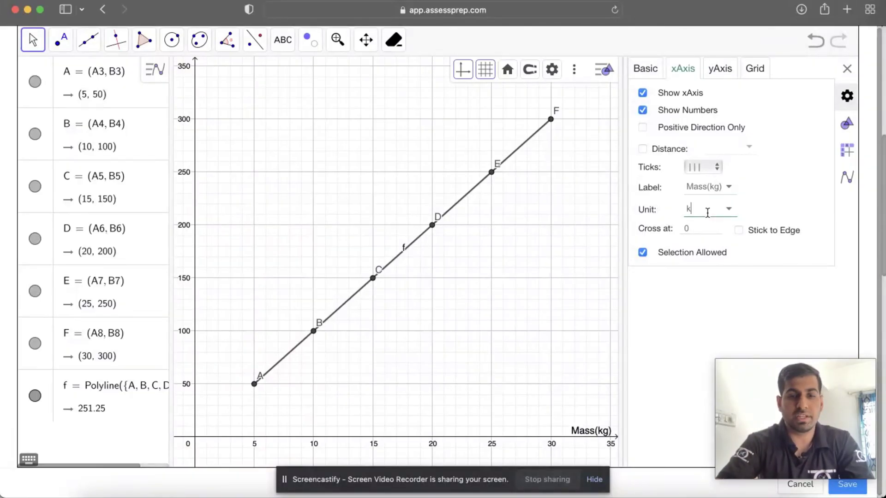
pyautogui.write('kg')
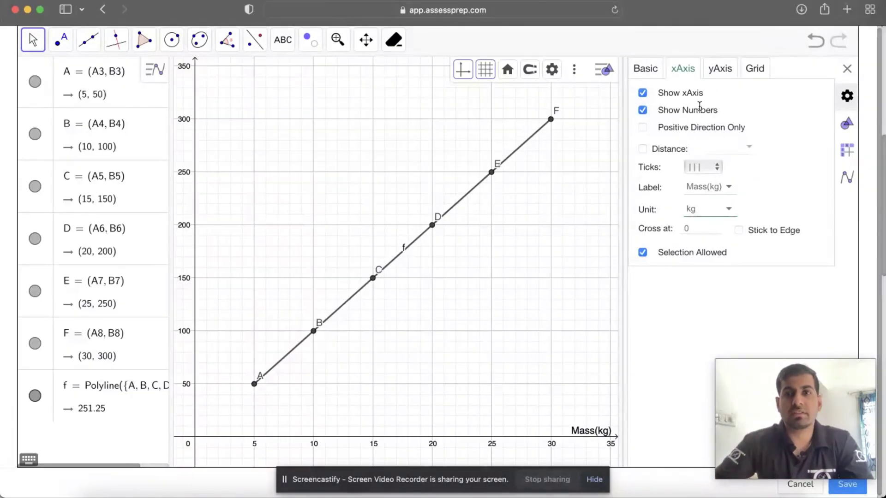
pyautogui.click(720, 69)
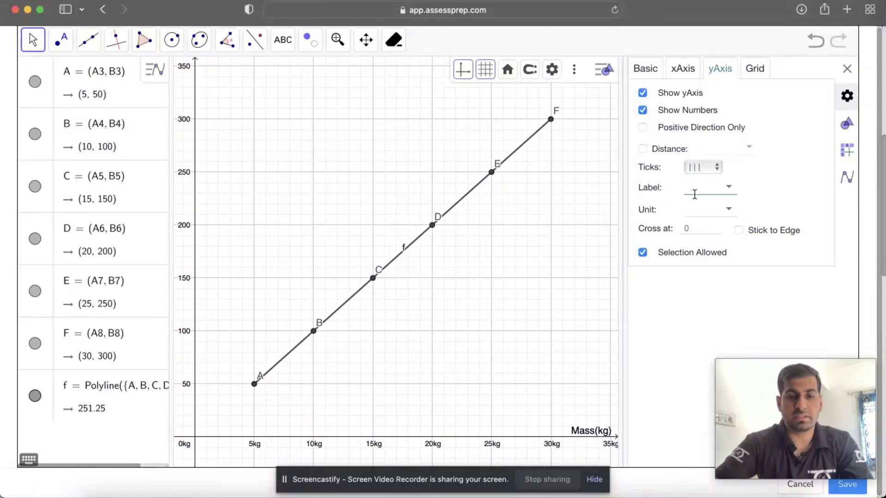
# Step: Give the y-axis the label Force(N) and the unit N
pyautogui.write('e(N)')
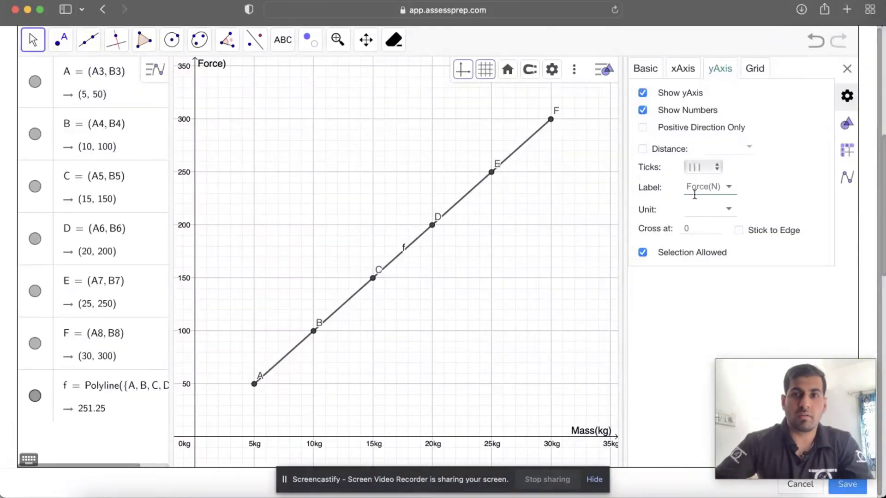
pyautogui.click(695, 211)
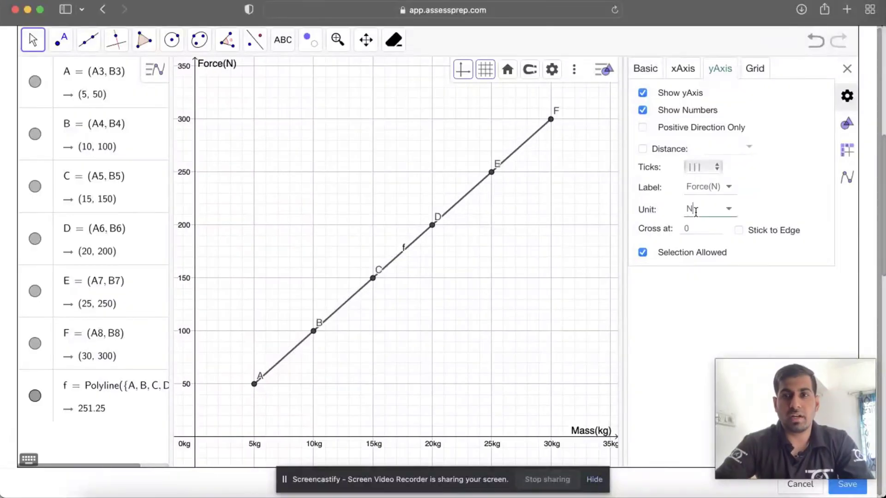
pyautogui.write('N')
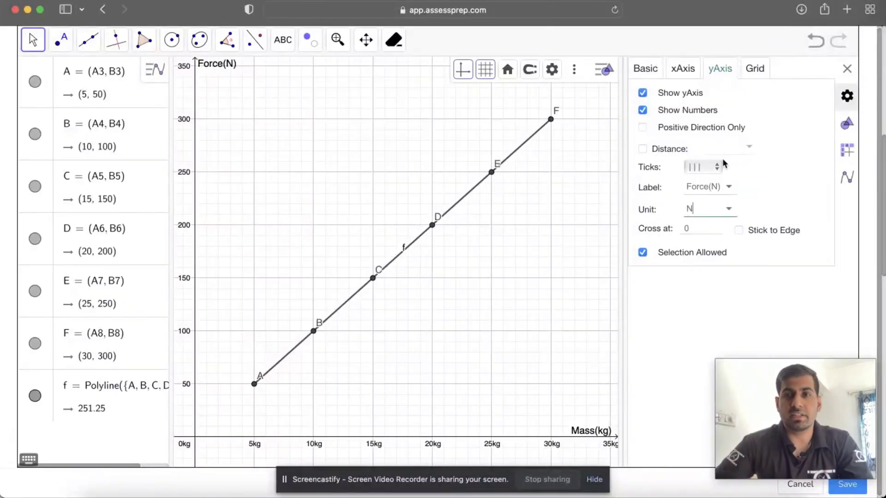
pyautogui.click(845, 74)
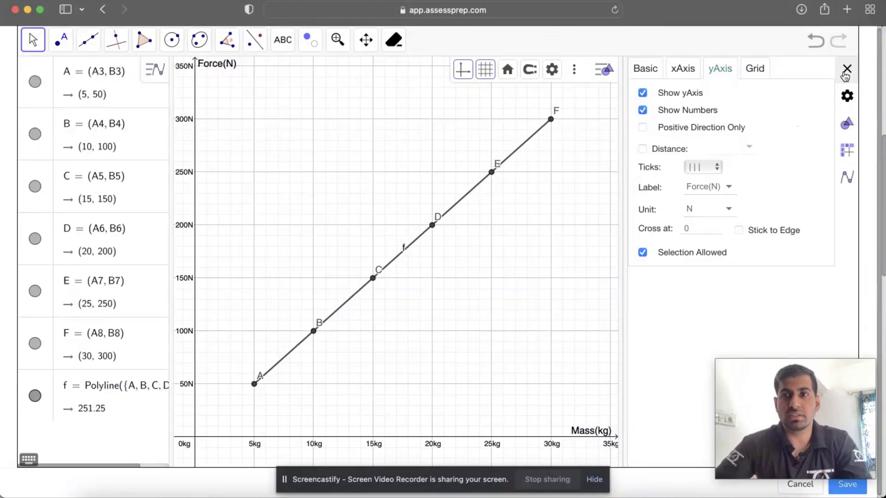
# Step: Close the graph settings and the spreadsheet so the graph fills the editor
pyautogui.click(847, 69)
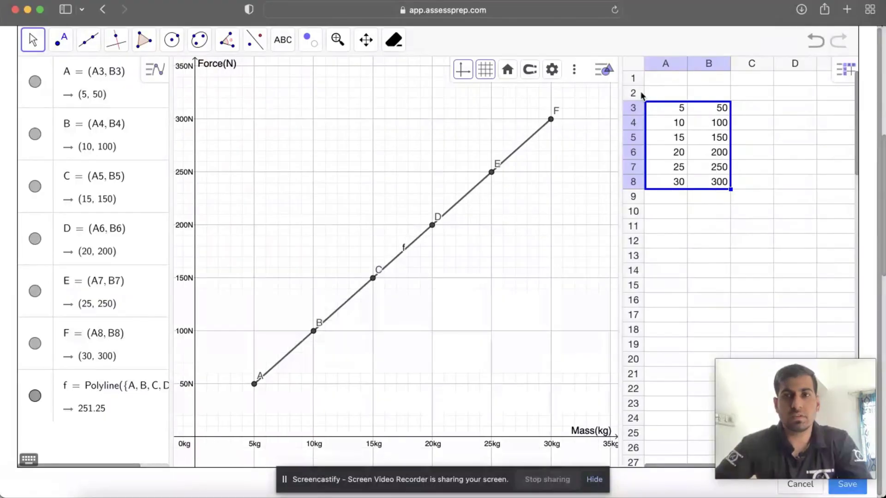
pyautogui.click(840, 71)
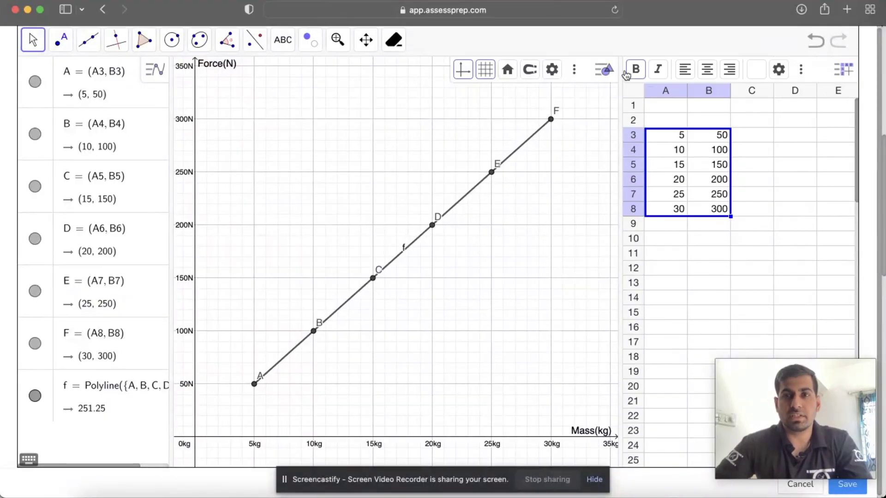
pyautogui.click(603, 72)
pyautogui.click(604, 74)
pyautogui.click(801, 69)
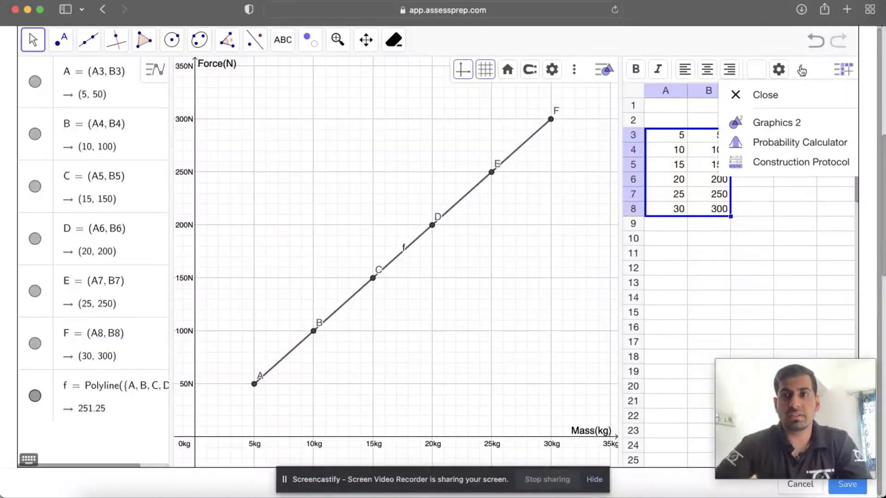
pyautogui.click(770, 99)
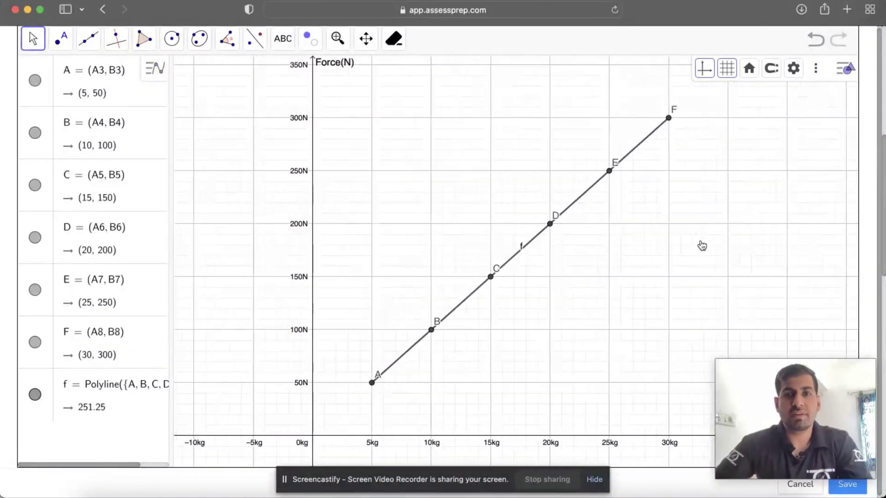
# Step: Pan points E and F back into view and save the graph to Question 1
pyautogui.scroll(-5, 644, 292)
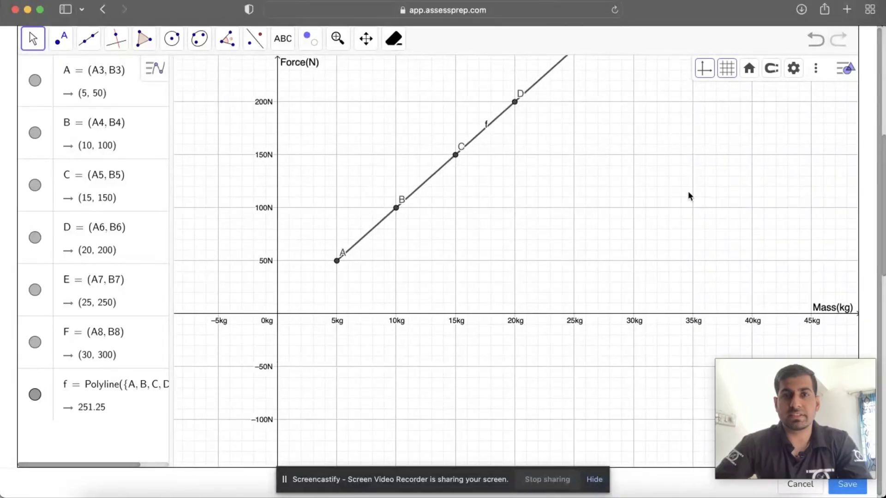
pyautogui.moveTo(687, 193); pyautogui.dragTo(679, 320)
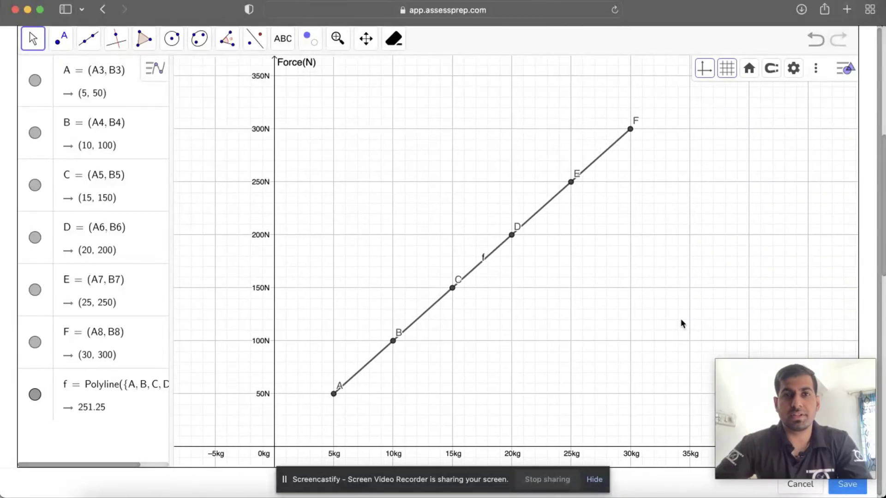
pyautogui.click(848, 485)
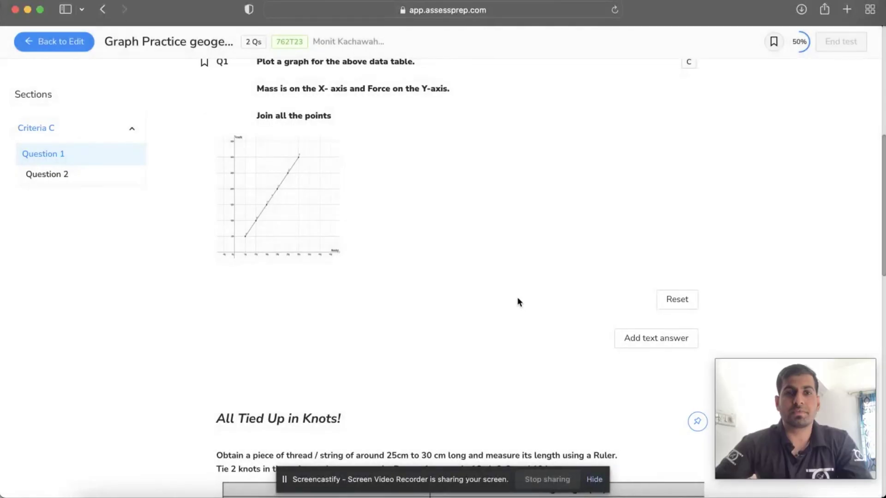
pyautogui.scroll(3, 534, 197)
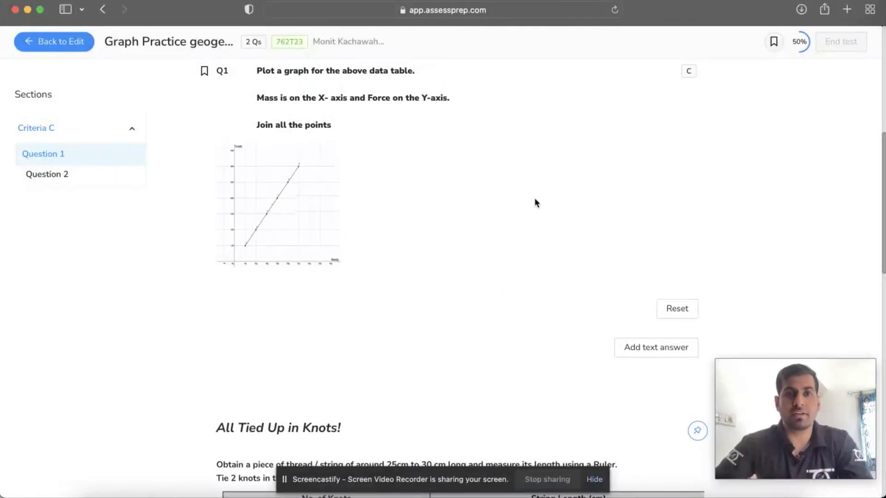